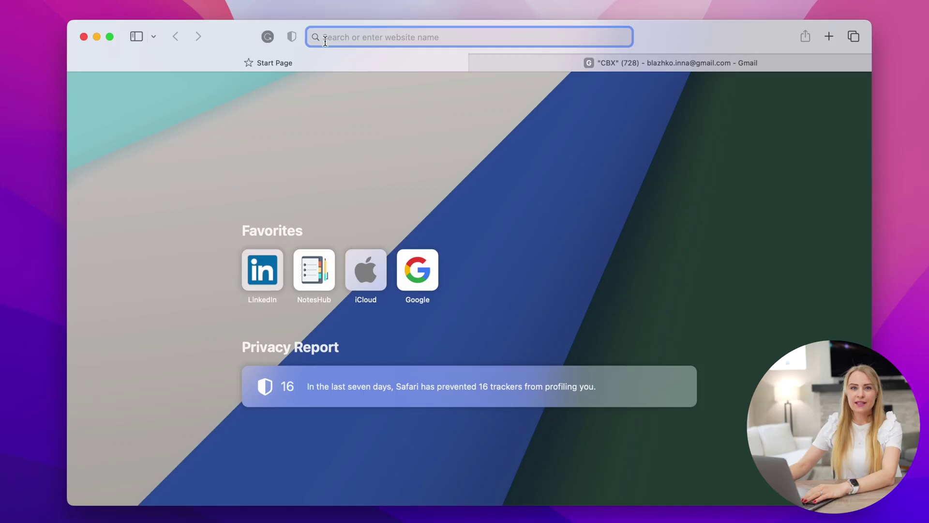
Go to utest.com, start tester sign-up, and enter the first name, last name and e-mail address
key(Return)
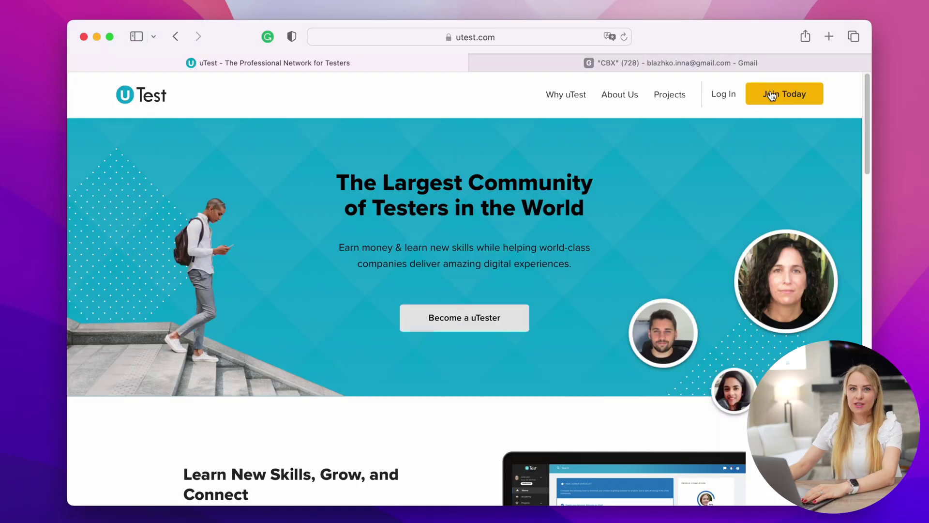
click(770, 95)
text(Inna)
key(Tab)
text(uTest)
key(Tab)
Set the birth date to January 1, 1993
click(625, 408)
click(611, 410)
click(694, 407)
click(682, 413)
click(741, 412)
text(1999)
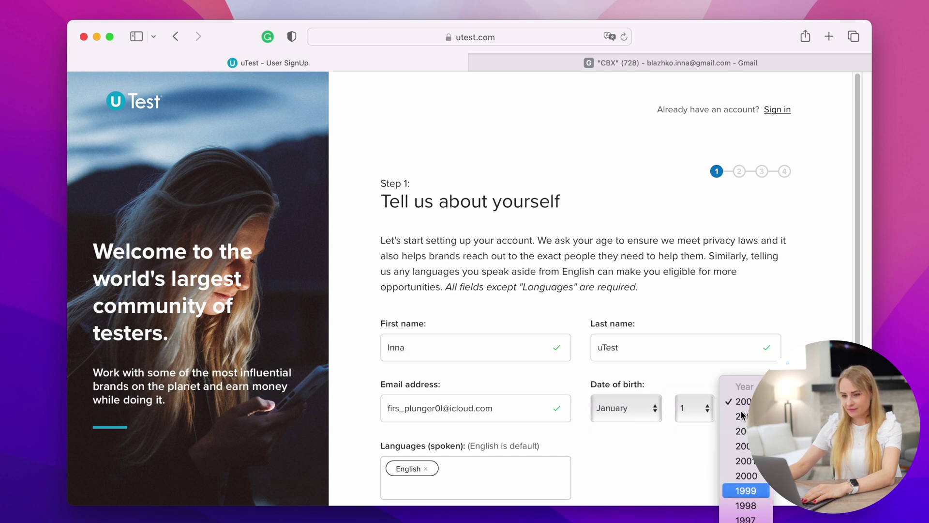
text(3)
key(Return)
Add Ukrainian as a spoken language and continue to the address step
click(429, 484)
text(ukr)
key(Return)
scroll(659, 419, down, 3)
click(713, 458)
Set the city to Bellevue and the zip code to 98004
click(466, 318)
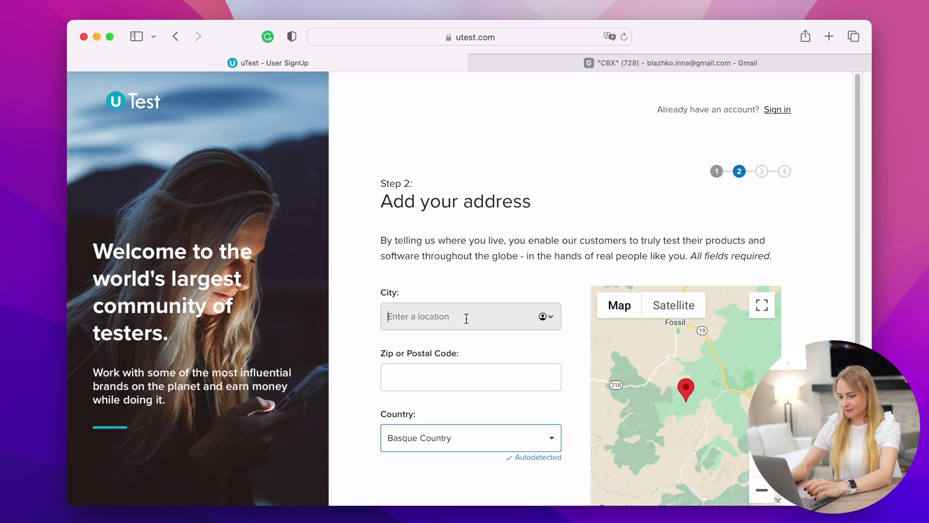
text(Bell)
click(460, 340)
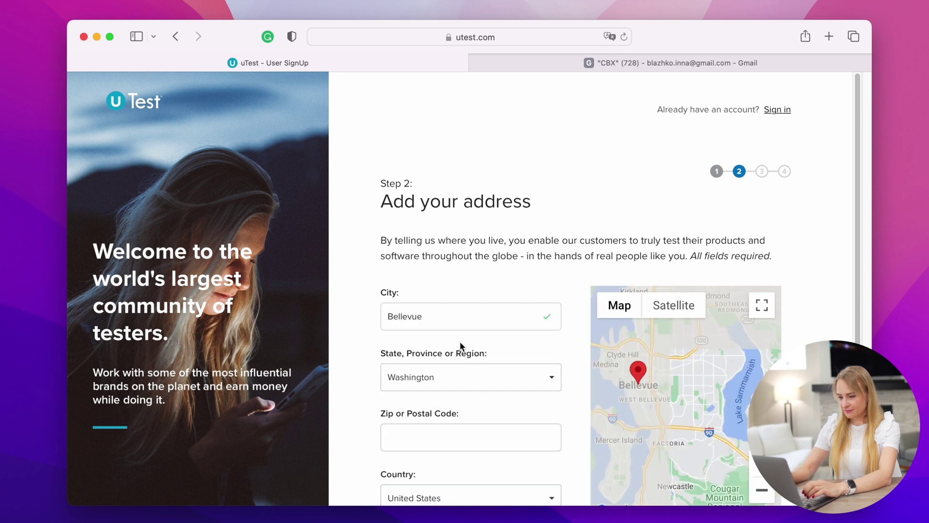
scroll(435, 379, down, 2)
click(436, 383)
text(9800)
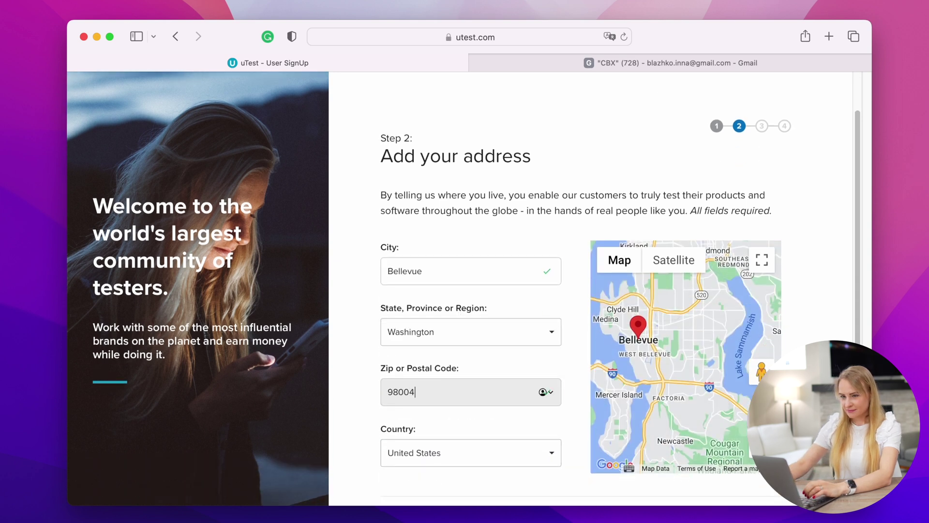
text(4)
scroll(589, 416, down, 2)
Keep the detected macOS computer and enter and confirm the new account password
click(726, 470)
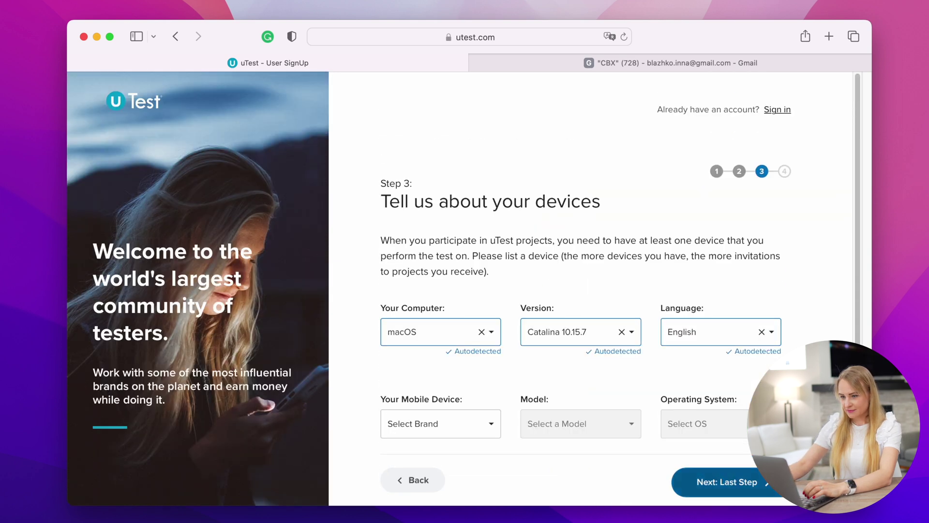
click(729, 482)
click(442, 332)
text(••••••••)
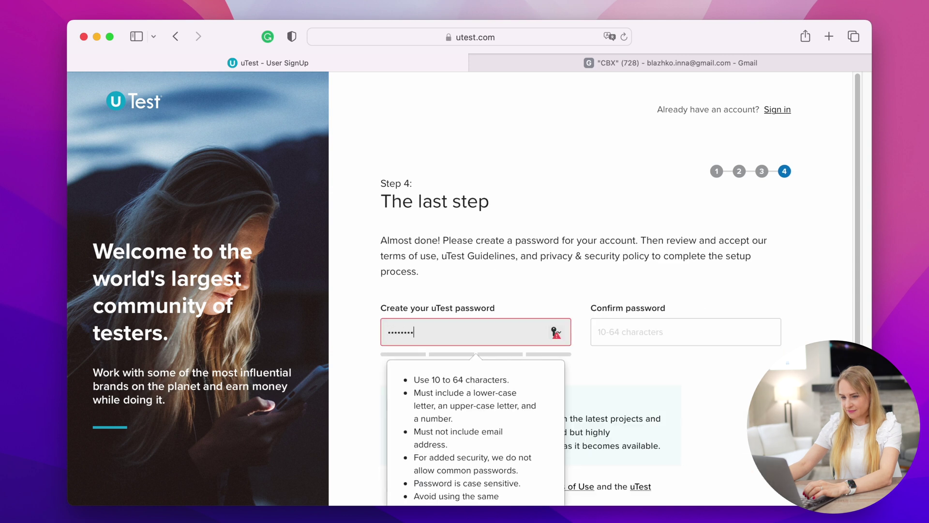
text(••)
key(Tab)
text(••••••••••)
Accept the terms of use and privacy policy, then complete the setup
scroll(589, 339, down, 3)
click(394, 370)
click(393, 410)
click(700, 481)
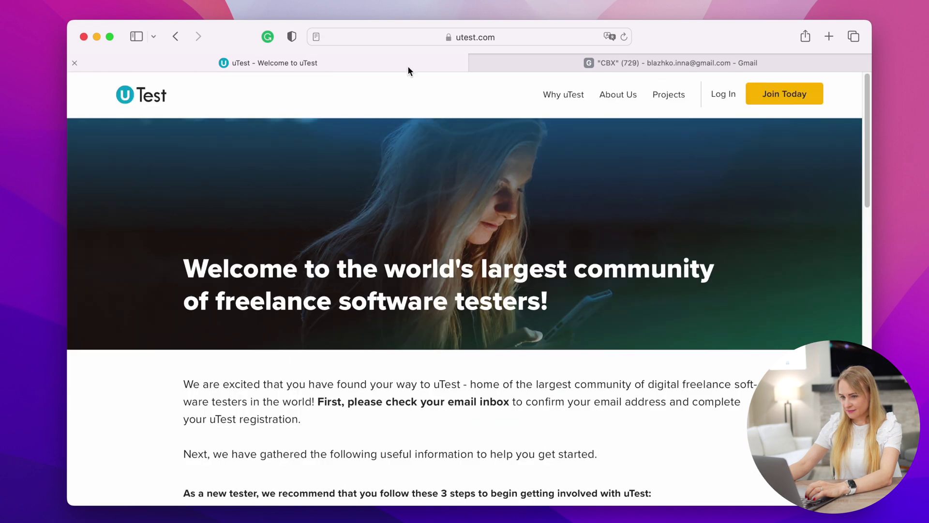
Confirm the e-mail address via the Update Your Account message in Gmail
click(654, 62)
click(595, 188)
click(574, 452)
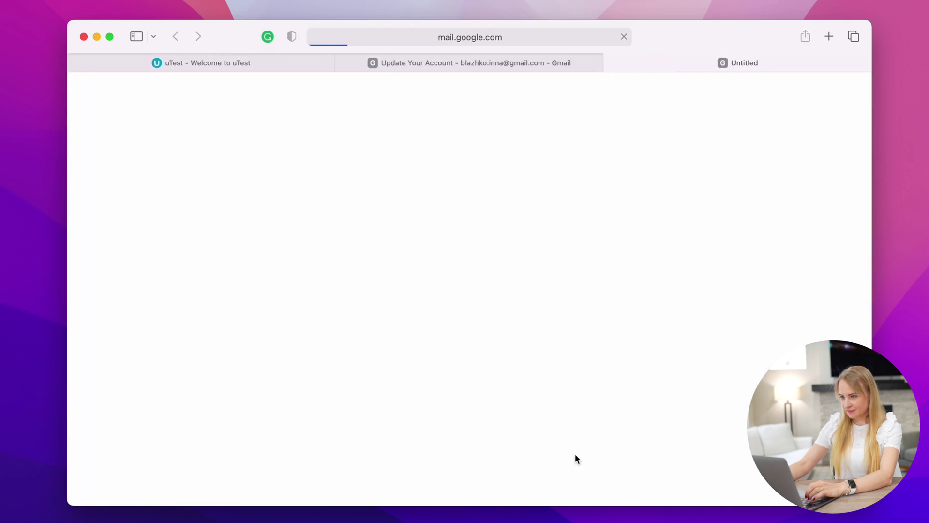
click(375, 334)
Sign in to uTest with the new account's e-mail and password
click(544, 244)
key(super+v)
click(524, 305)
text(*********)
key(Return)
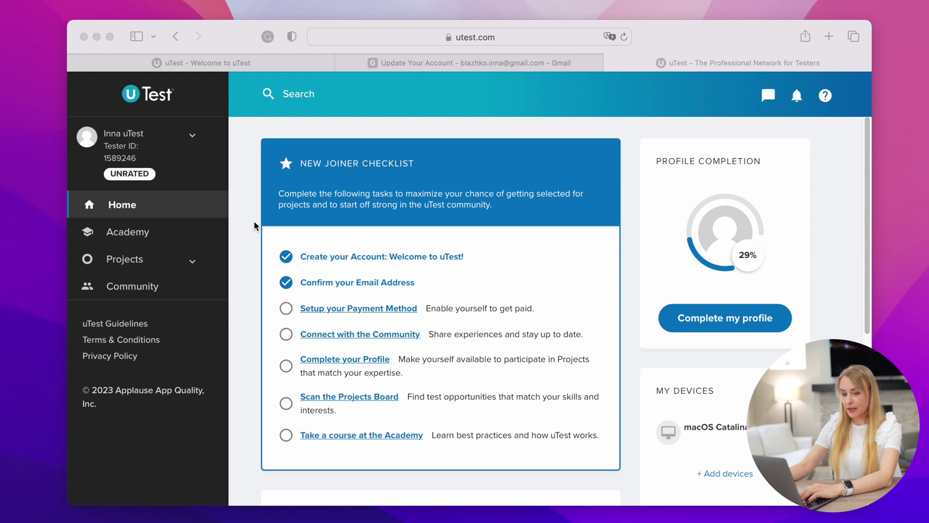
Open the tester profile from the account menu and scroll to the Language section
click(192, 135)
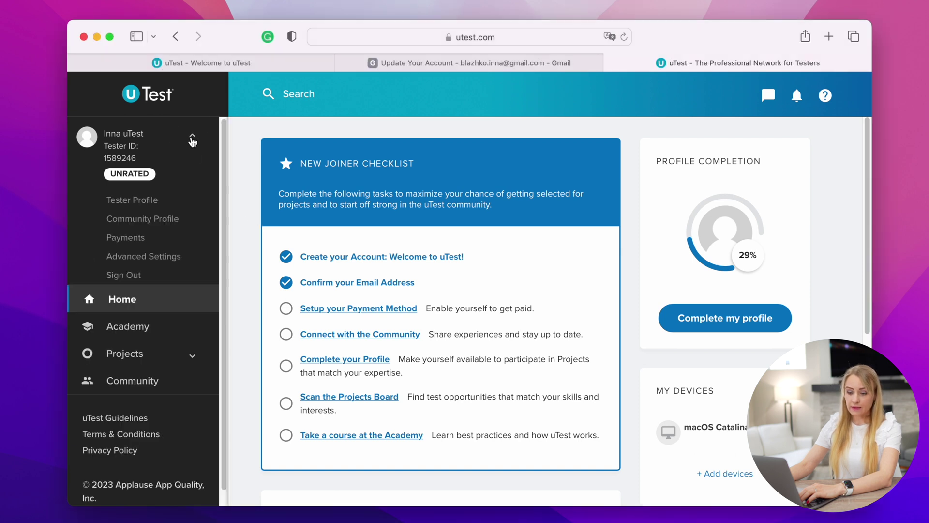
click(155, 201)
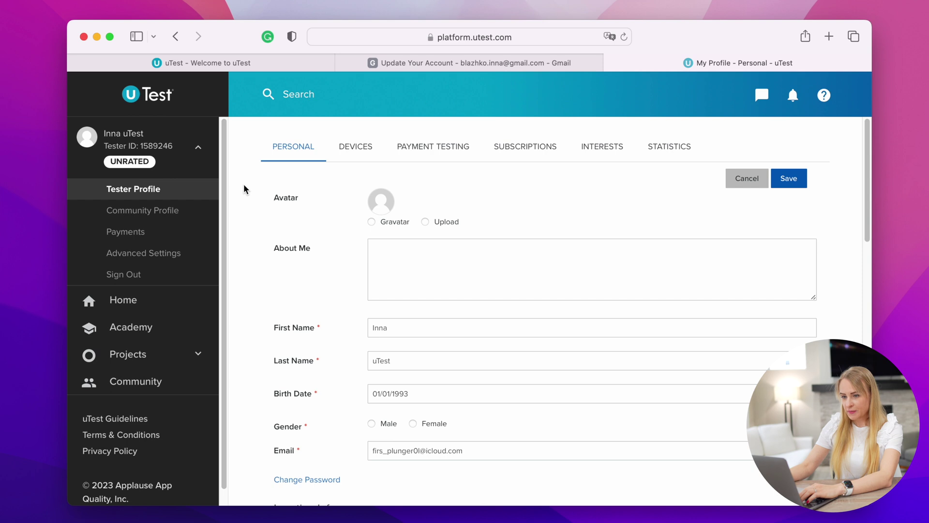
scroll(250, 230, down, 1)
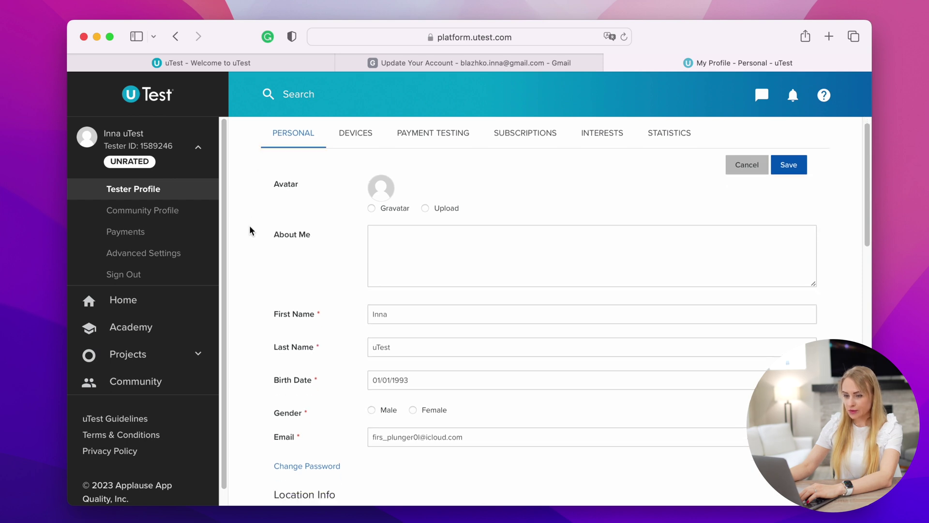
scroll(250, 230, down, 10)
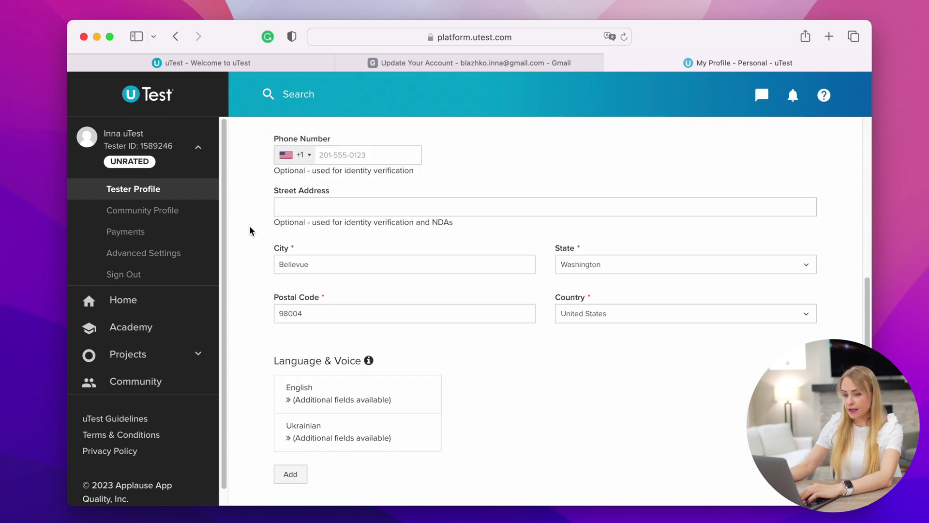
scroll(250, 230, down, 3)
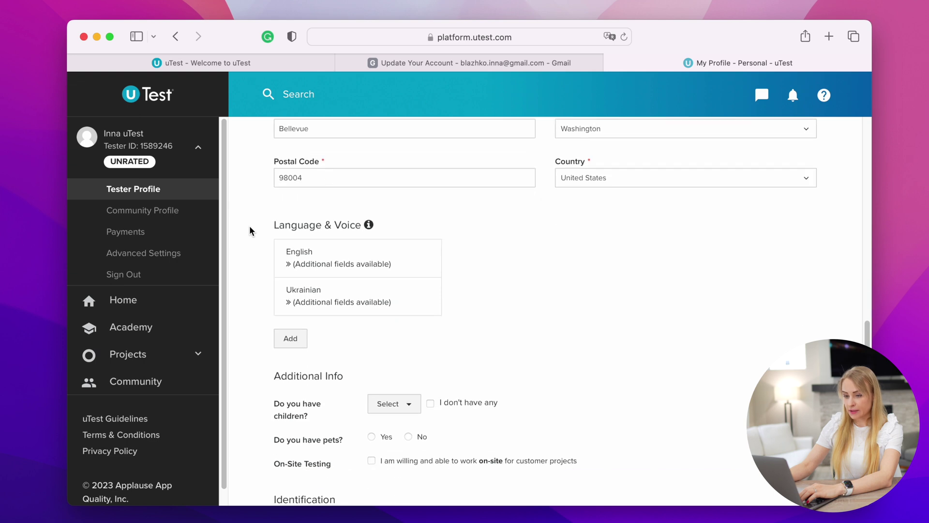
scroll(250, 230, down, 1)
Set both English and Ukrainian proficiency to Fluent
click(325, 199)
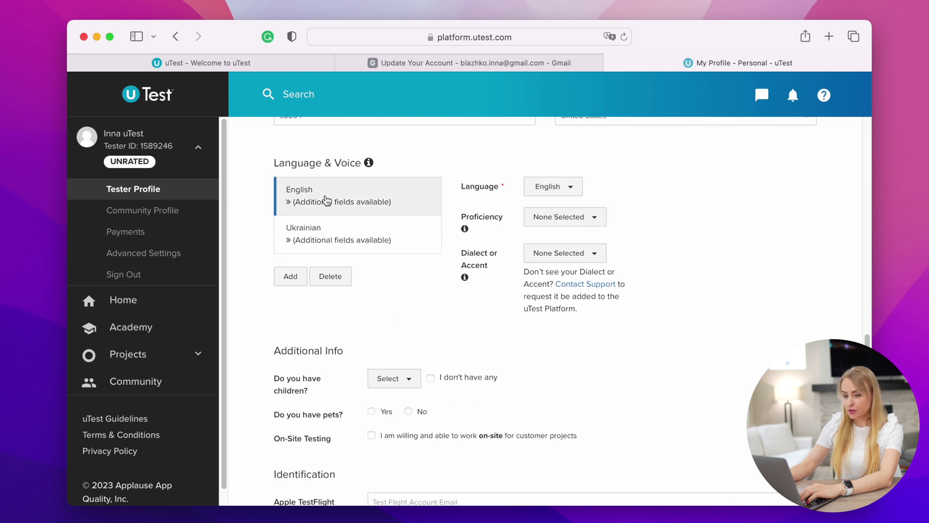
click(569, 221)
click(557, 307)
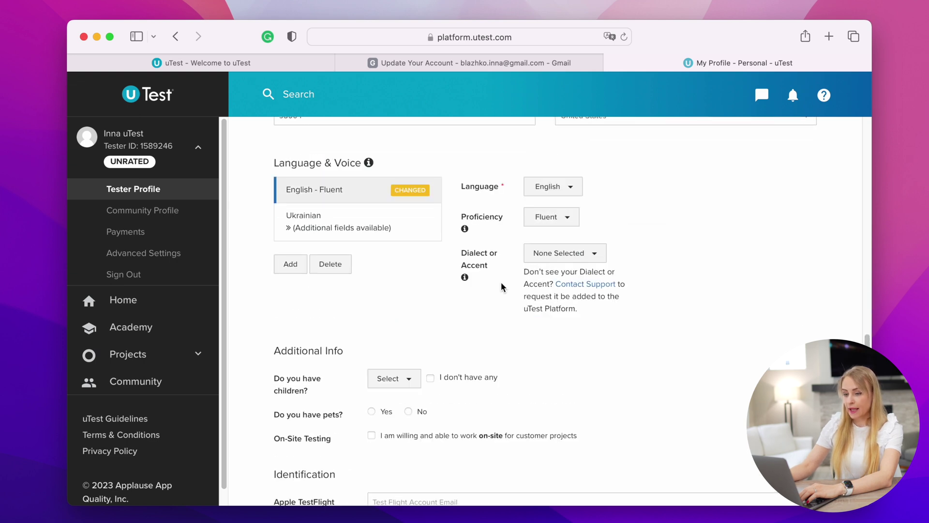
click(362, 235)
click(579, 224)
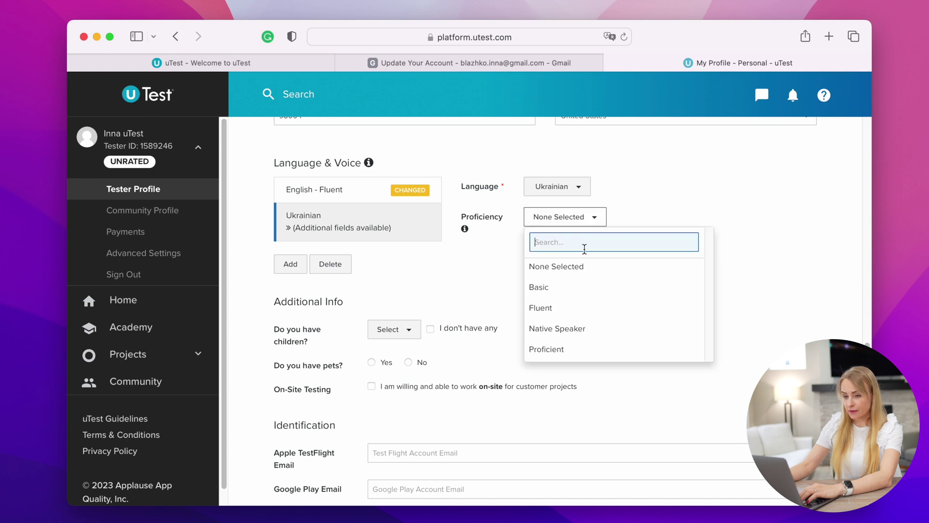
click(564, 307)
scroll(241, 280, down, 3)
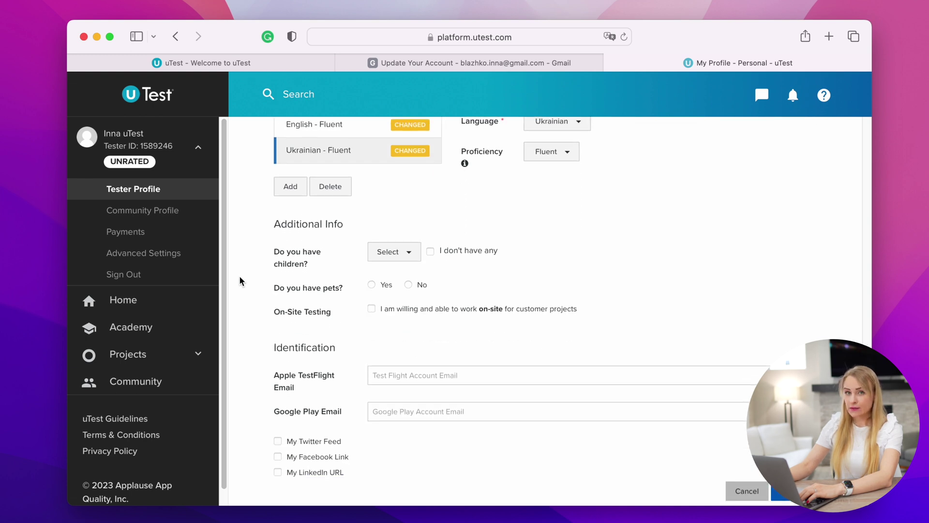
scroll(240, 278, down, 1)
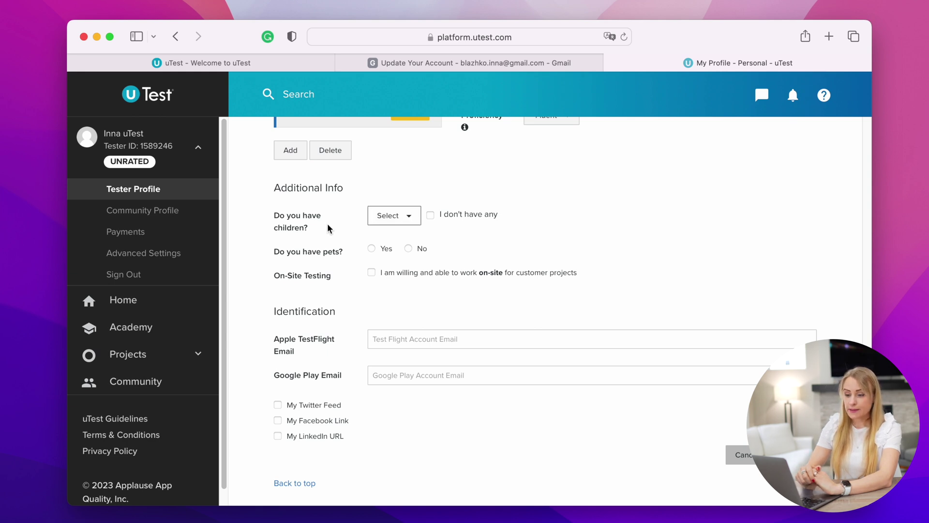
Tick 'I don't have any' for children and go back to the uTest home dashboard
click(430, 216)
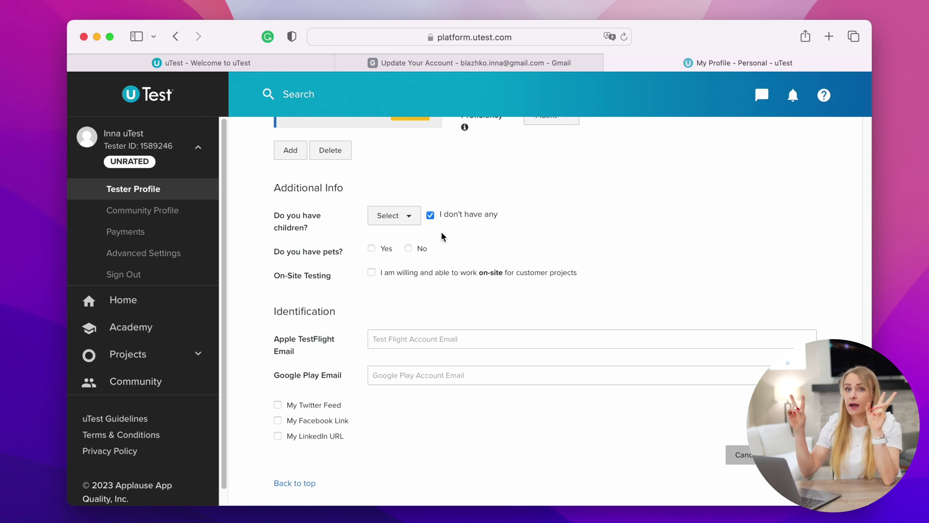
click(151, 95)
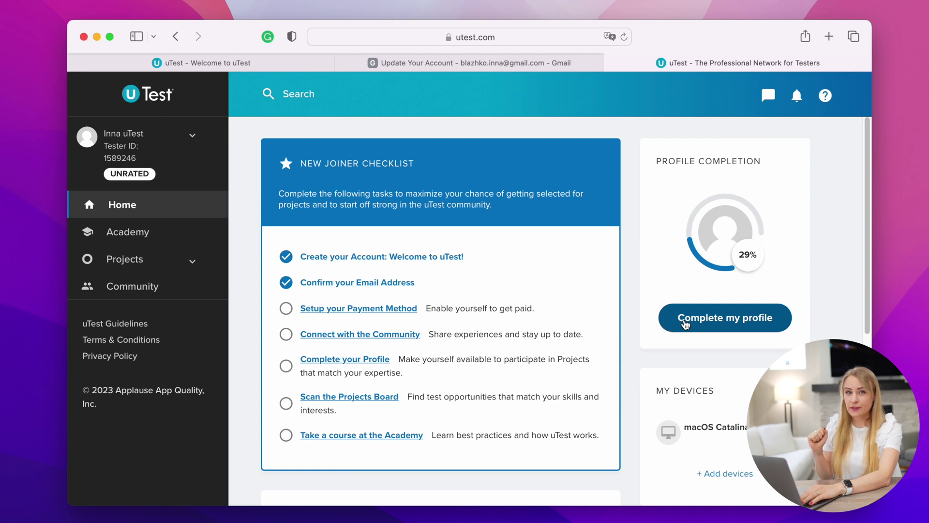
In Additional Info, answer No for pets and agree to on-site testing for customer projects
click(685, 320)
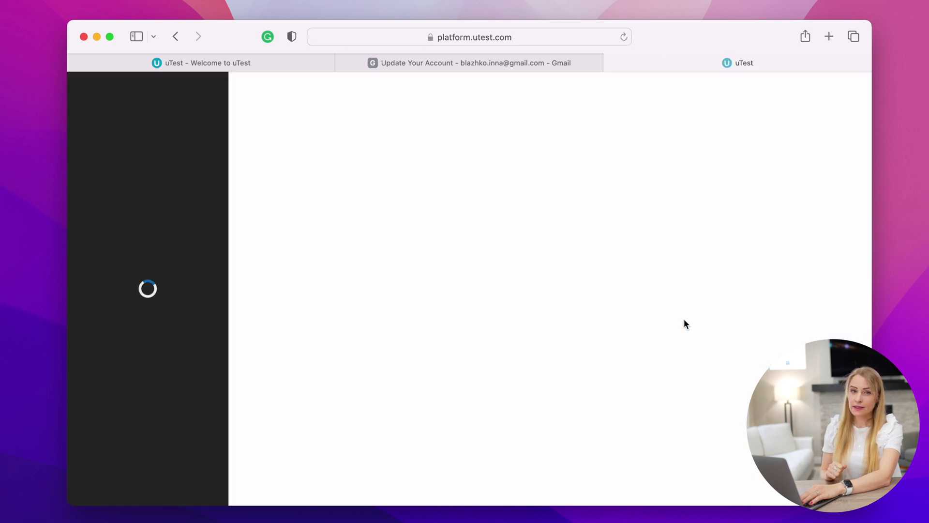
scroll(496, 332, down, 15)
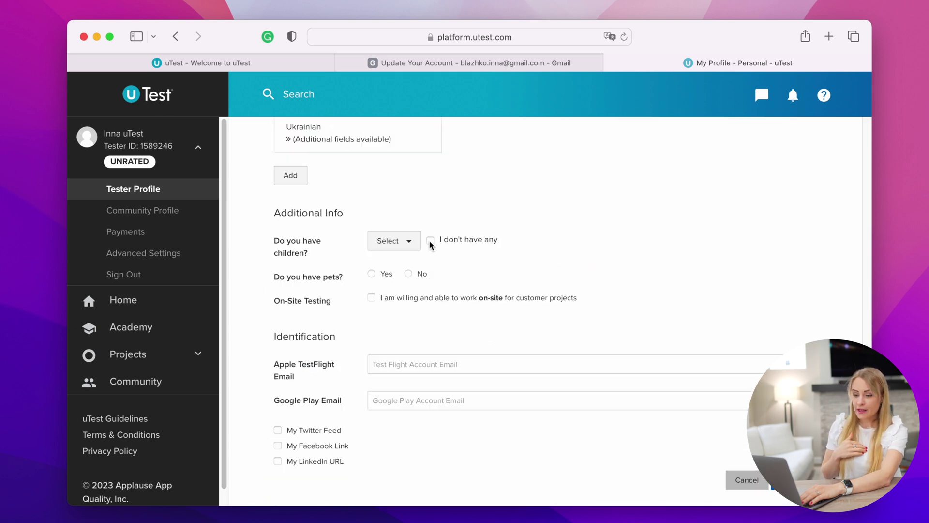
scroll(506, 365, down, 1)
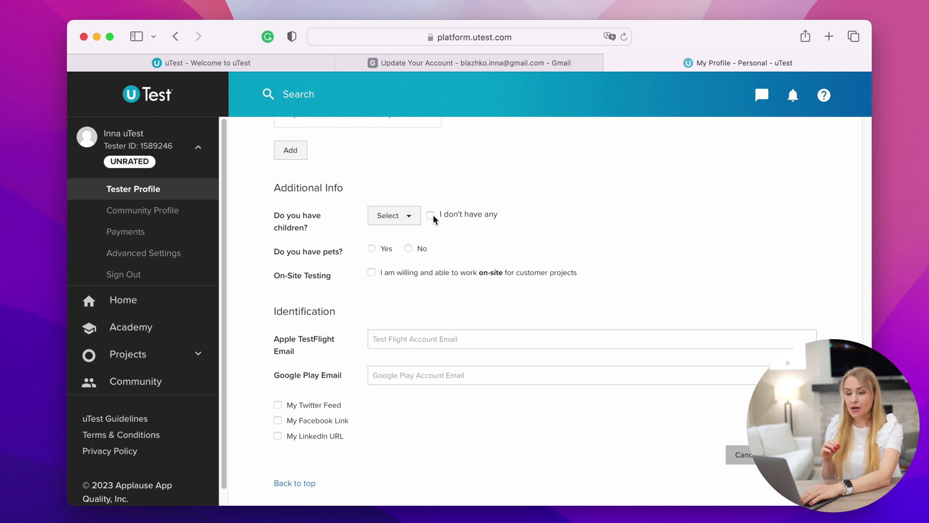
click(409, 249)
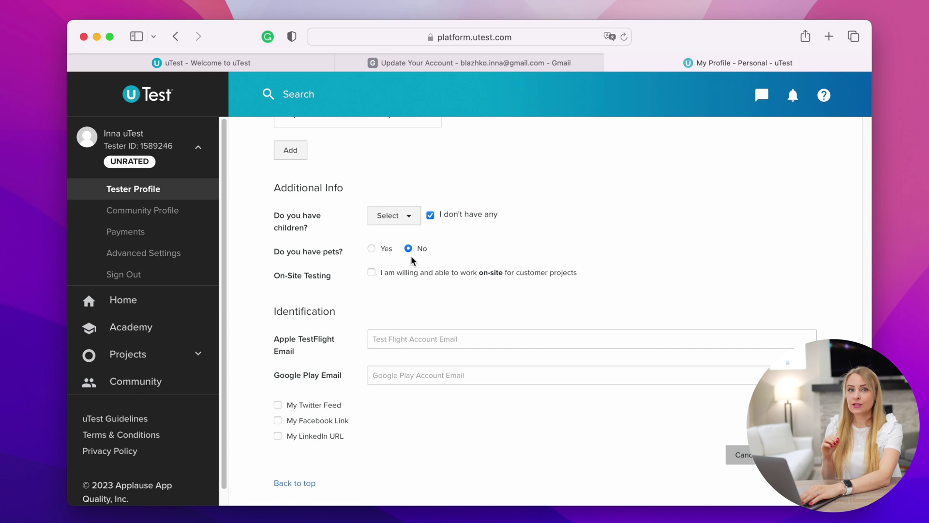
click(411, 272)
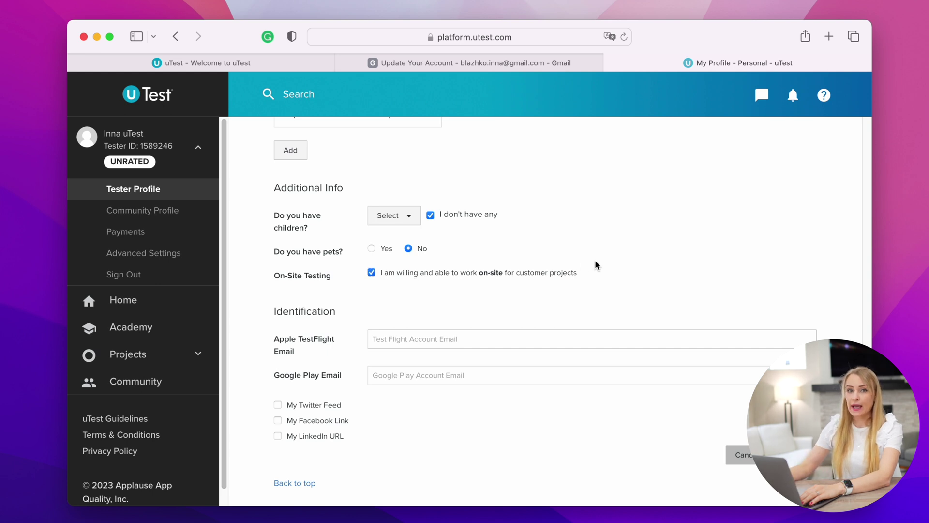
scroll(594, 260, up, 15)
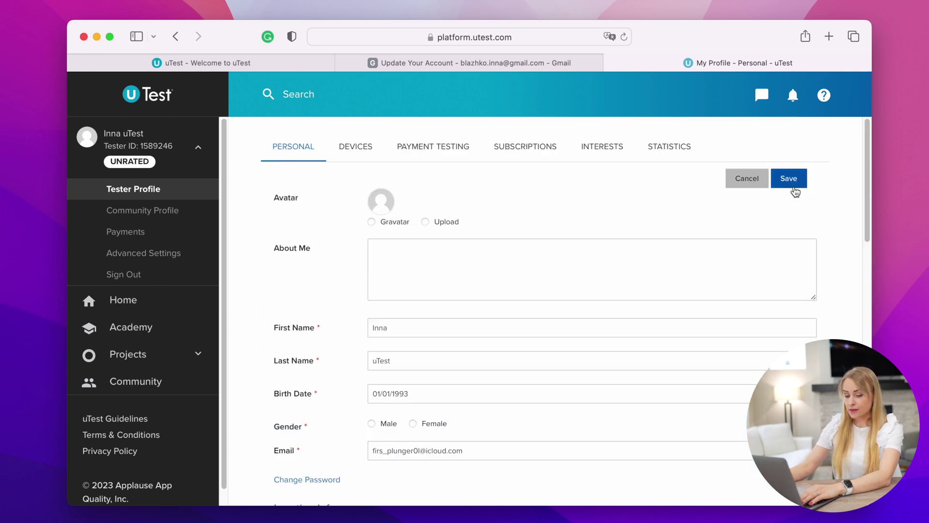
Save the personal profile details and switch to the Devices section
click(789, 179)
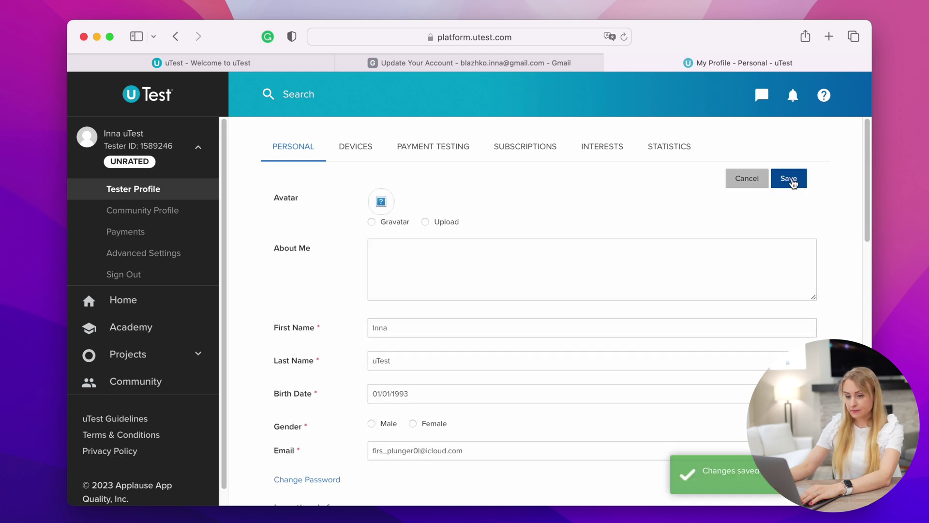
click(355, 153)
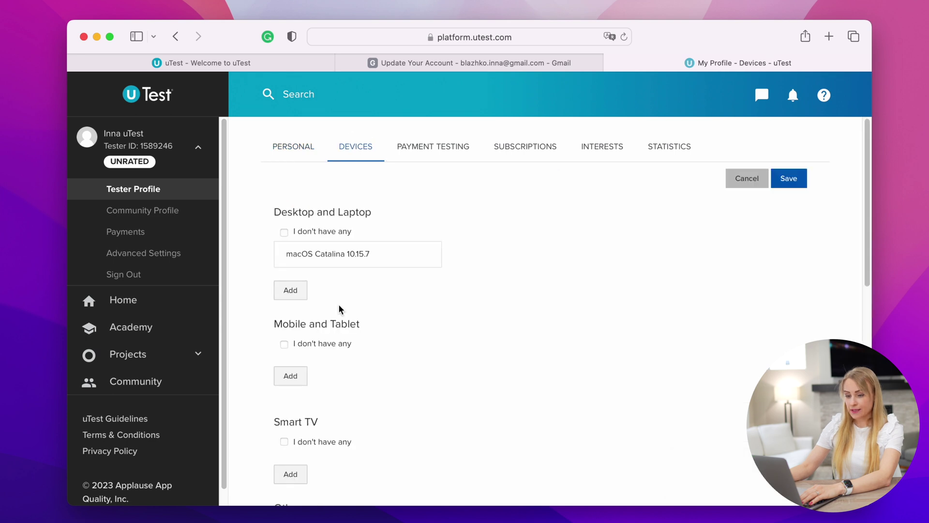
scroll(314, 271, down, 4)
Add a mobile device: Apple iPad (9th Gen) running iPadOS 16
click(298, 209)
click(565, 188)
text(apple)
click(586, 240)
click(564, 273)
click(557, 385)
click(570, 310)
scroll(564, 435, down, 3)
click(565, 465)
Set the iPad's carrier to Mint Mobile and browser to Safari
scroll(551, 339, down, 2)
click(550, 260)
click(542, 309)
click(547, 297)
text(sa)
click(540, 367)
Add a second device: Apple iPhone 14 Pro running iOS 16.2
click(290, 131)
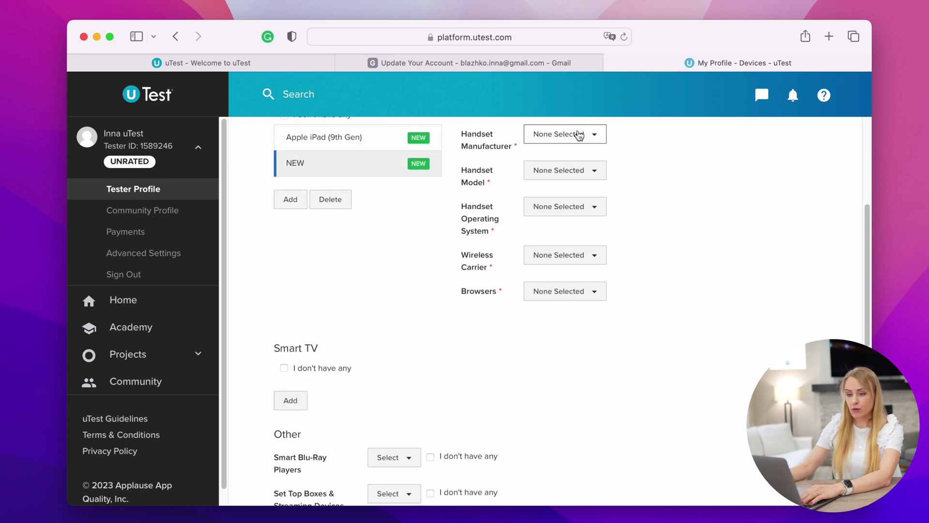
scroll(576, 131, up, 2)
click(564, 196)
text(apple)
click(581, 252)
click(561, 279)
text(iPhone )
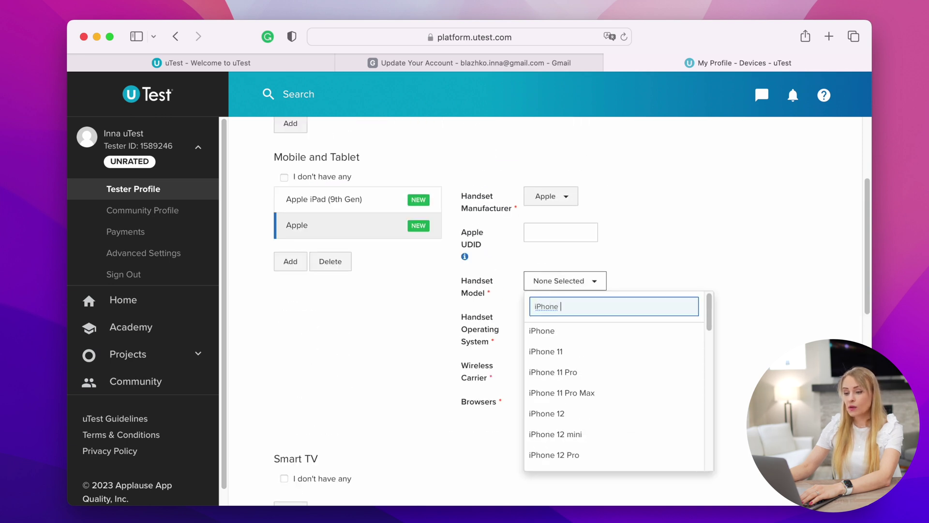
text(14)
click(561, 358)
click(565, 317)
scroll(605, 412, down, 2)
click(616, 378)
Set the iPhone's carrier to Mint Mobile and browser to Safari
click(565, 365)
text(mi)
click(571, 435)
click(562, 409)
text(sa)
click(537, 469)
Mark no smart TV, Blu-Ray players, set top boxes or gaming consoles
scroll(484, 291, down, 5)
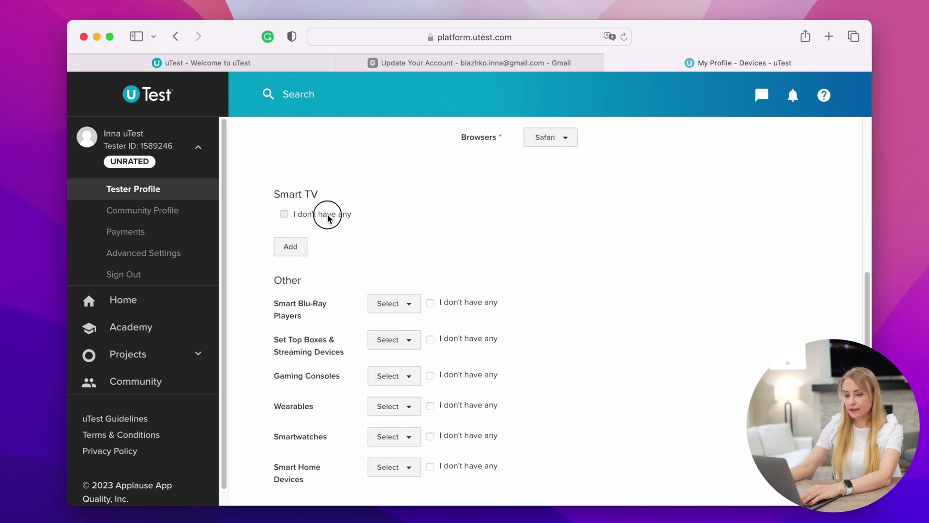
click(326, 213)
scroll(451, 235, down, 1)
click(430, 219)
click(430, 256)
click(430, 292)
Add Apple Airpods, Apple Watch (40 mm) and Amazon Echo (4th Generation) as owned devices
click(405, 323)
text(app)
click(424, 395)
scroll(695, 317, down, 1)
click(406, 302)
text(ap)
click(405, 393)
click(396, 334)
text(ama)
click(395, 404)
Mark no car and no motorcycle, then save the device details
scroll(533, 314, down, 3)
click(284, 289)
scroll(339, 314, down, 1)
click(430, 342)
click(784, 454)
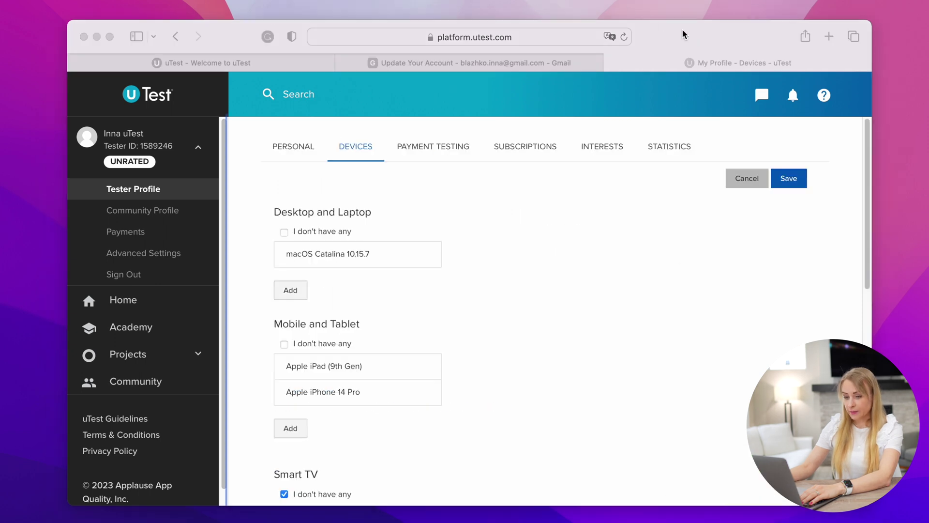
Step through the Payment Testing, Subscriptions and Interests profile sections
click(443, 151)
click(442, 151)
click(509, 150)
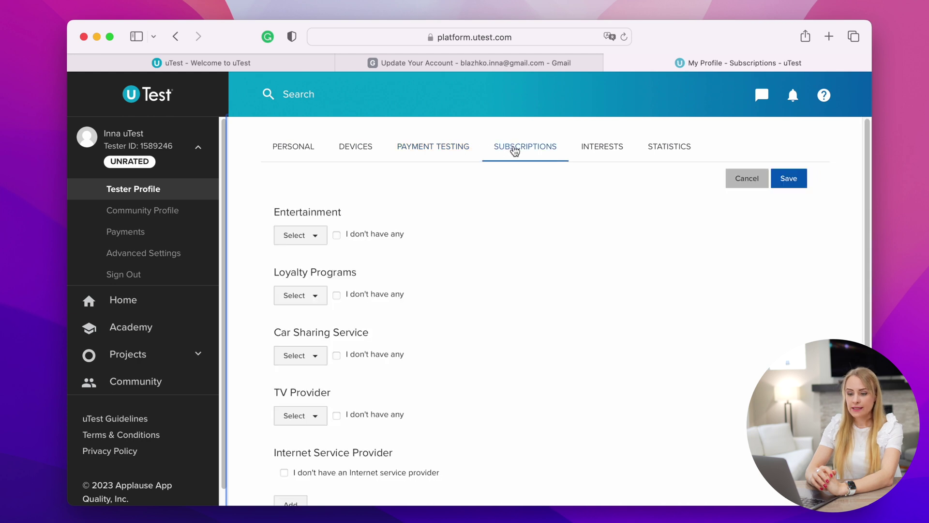
click(622, 151)
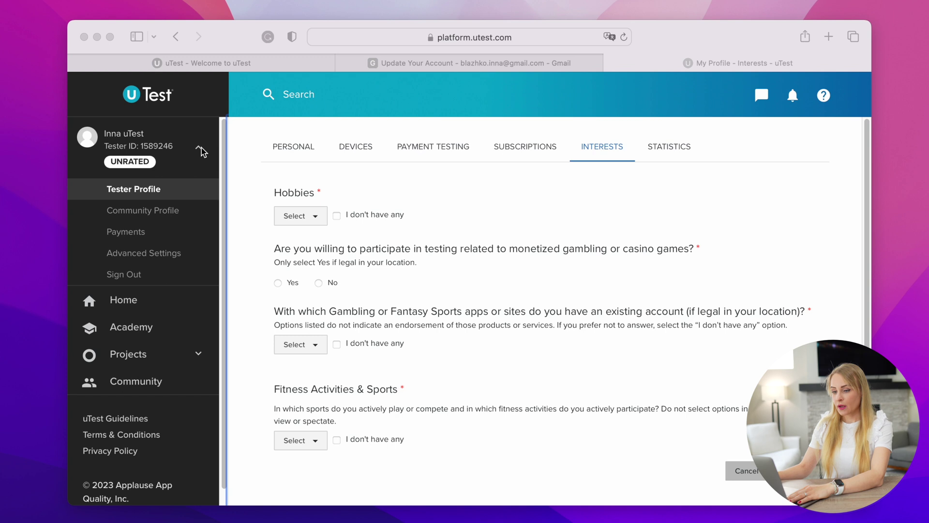
On the Payments page, start Setup for 'Payment Method: None'
click(123, 235)
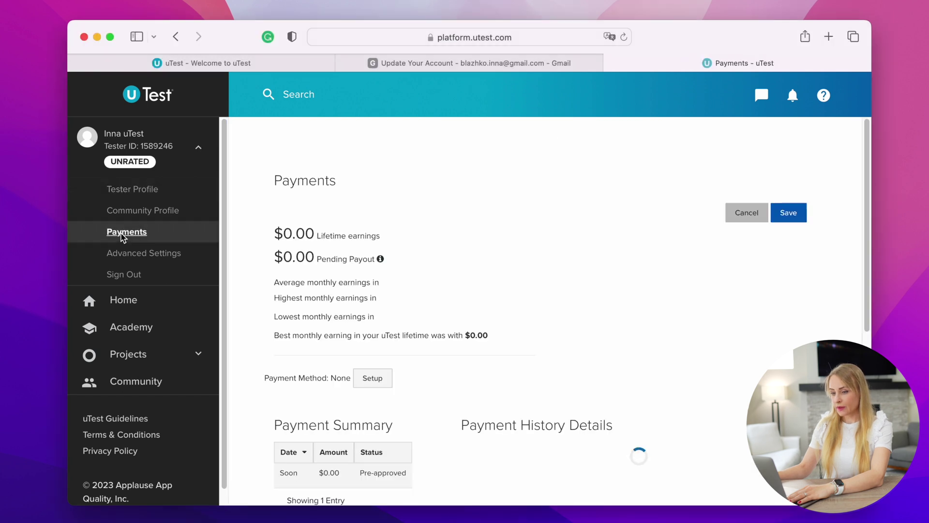
scroll(573, 259, down, 5)
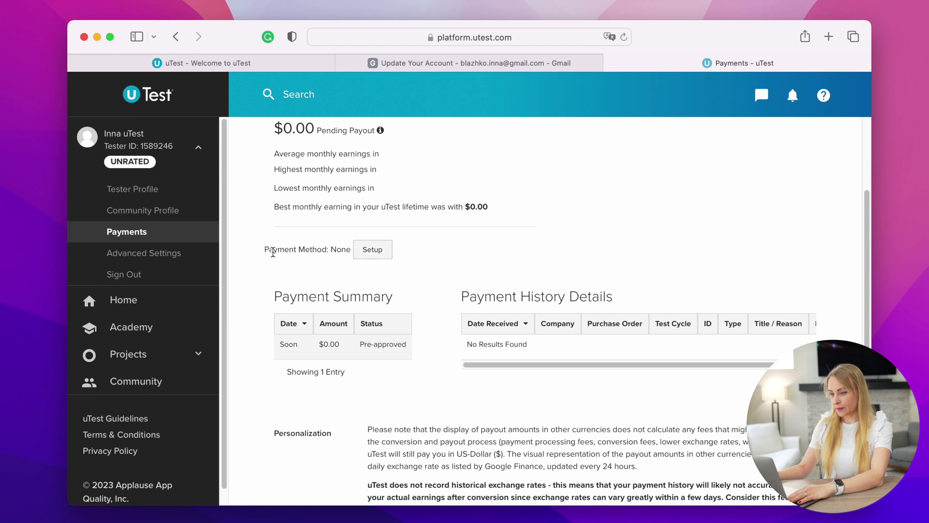
click(369, 252)
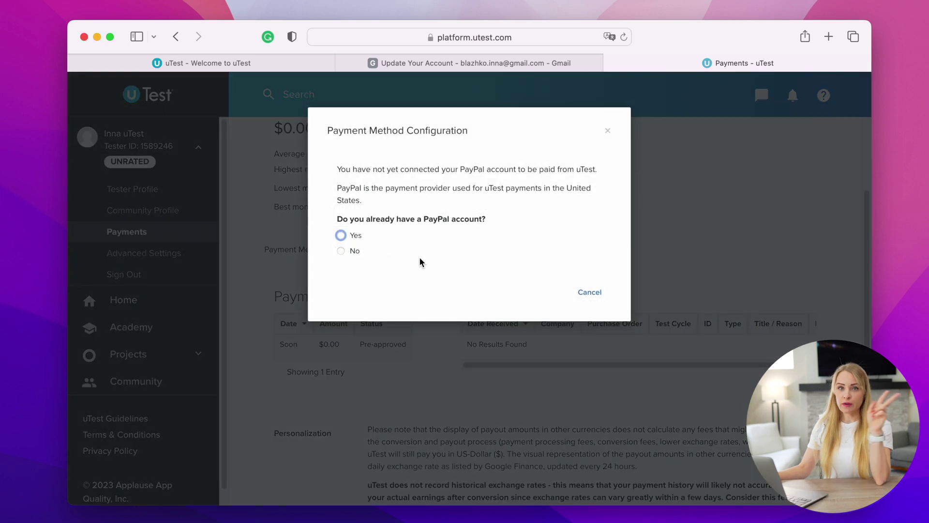